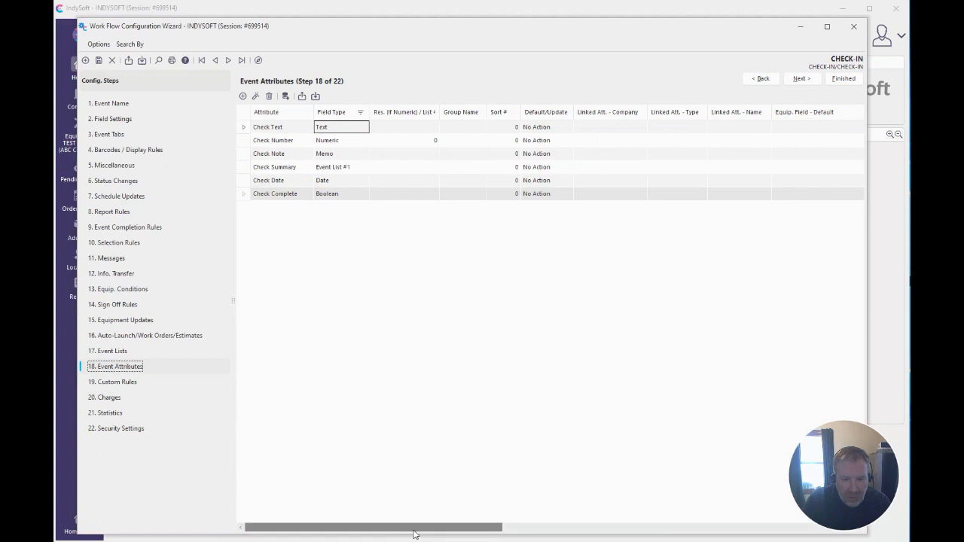
Leave the Check-In event attributes configuration and start a single Check-In event from the home flowchart
drag(440, 530, 381, 528)
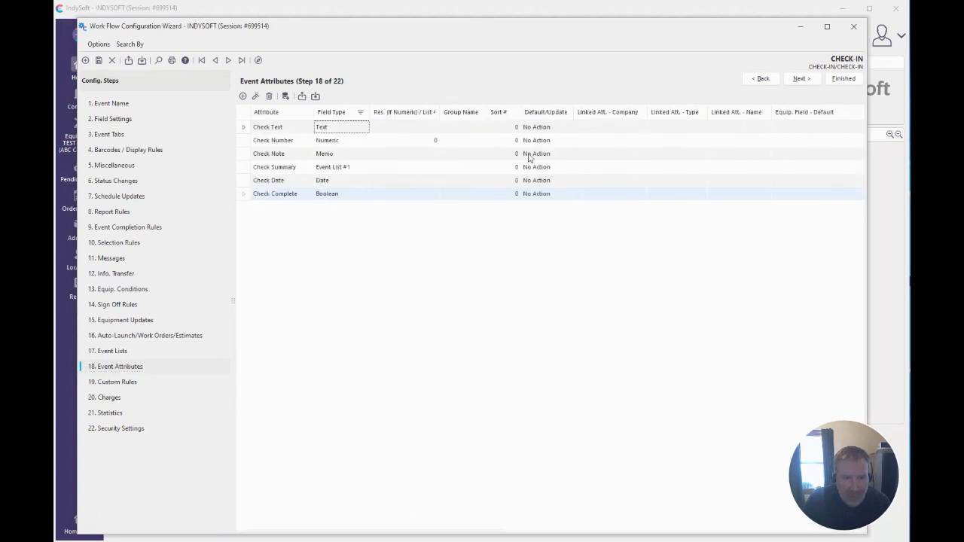
click(764, 12)
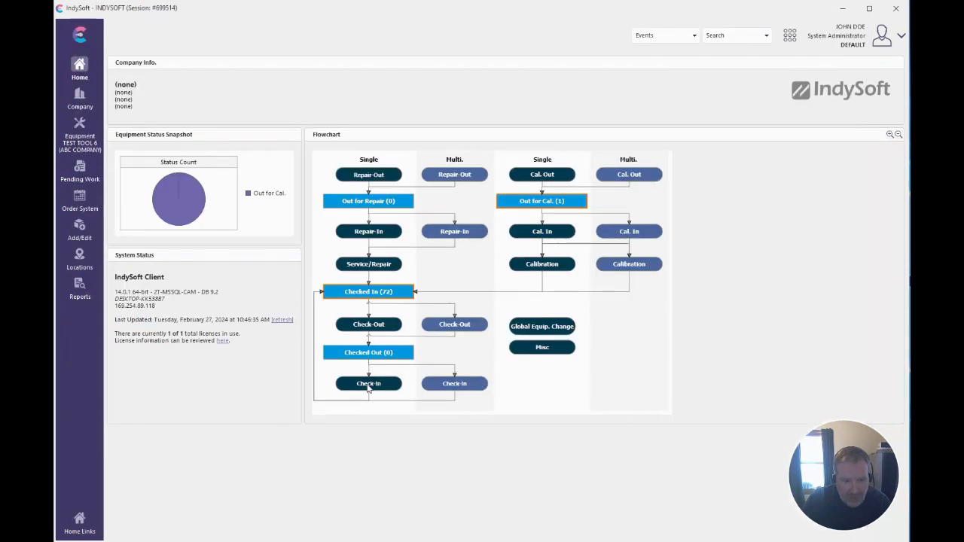
click(369, 386)
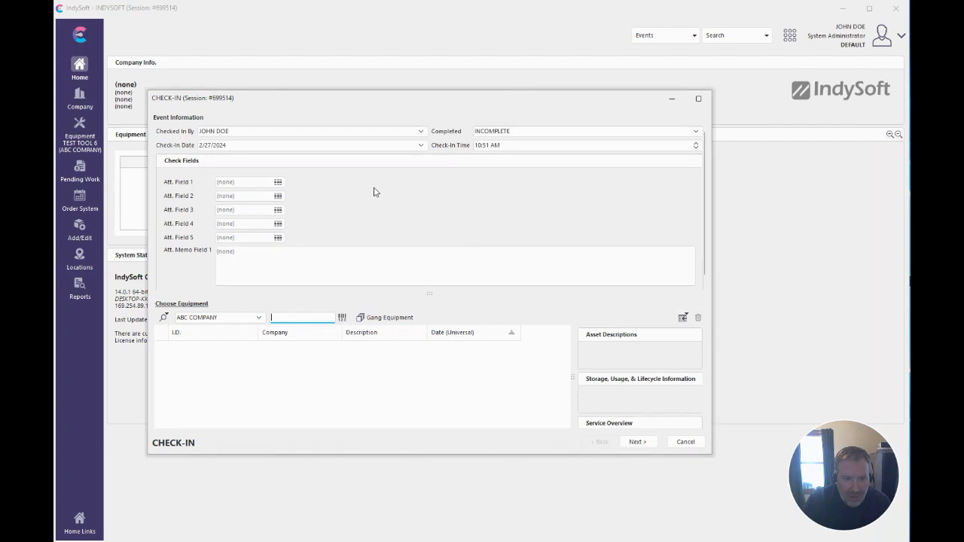
Examine the attribute and memo fields available in the Check-In layout customization, then close it
right_click(374, 189)
click(397, 196)
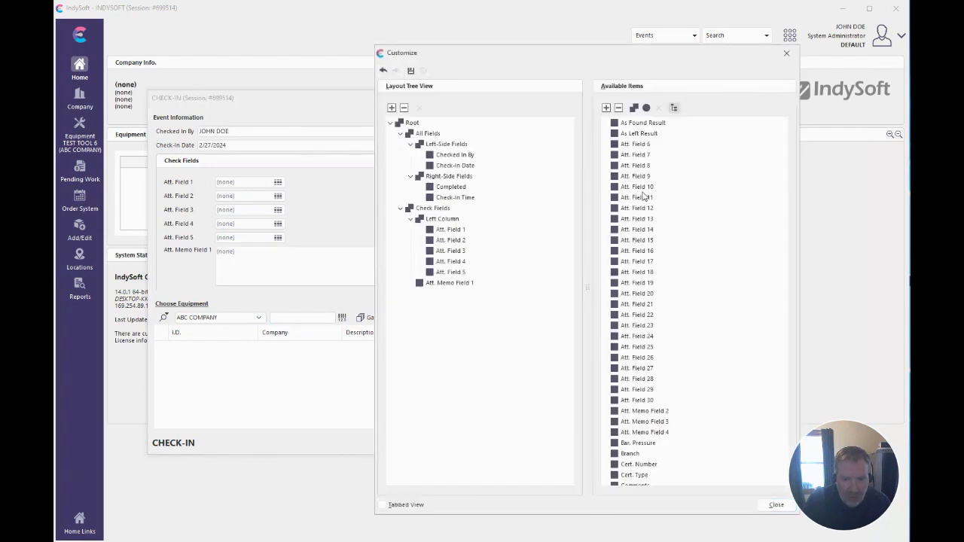
click(640, 144)
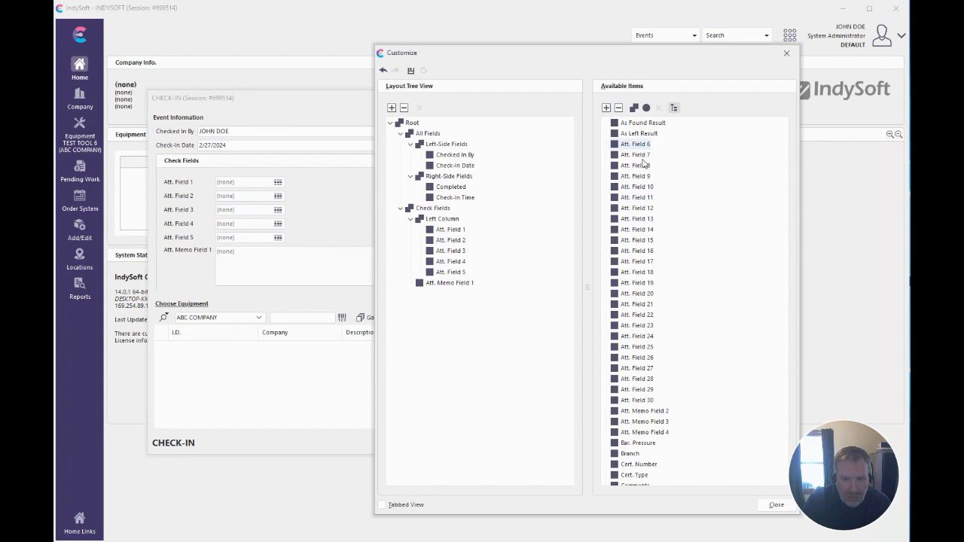
ctrl+click(637, 412)
ctrl+click(637, 422)
ctrl+click(637, 432)
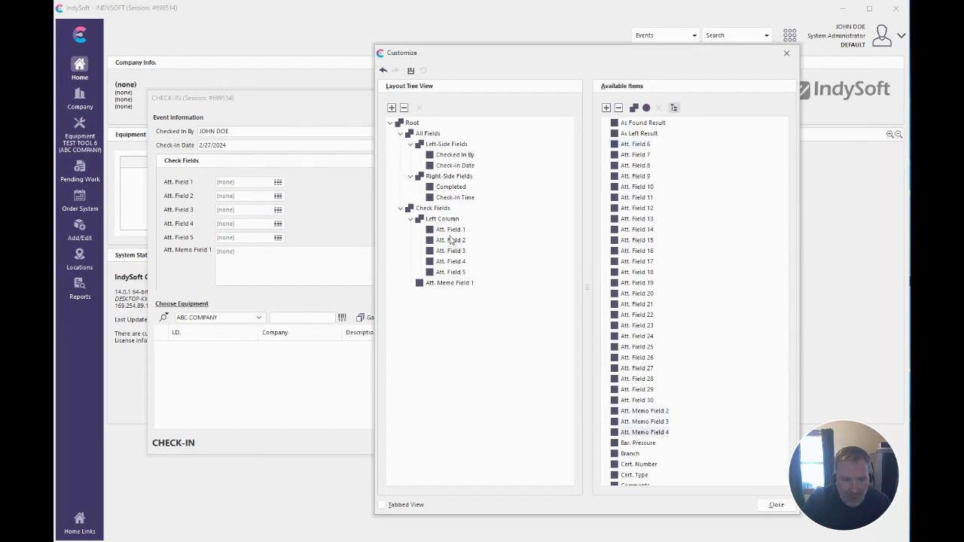
click(451, 284)
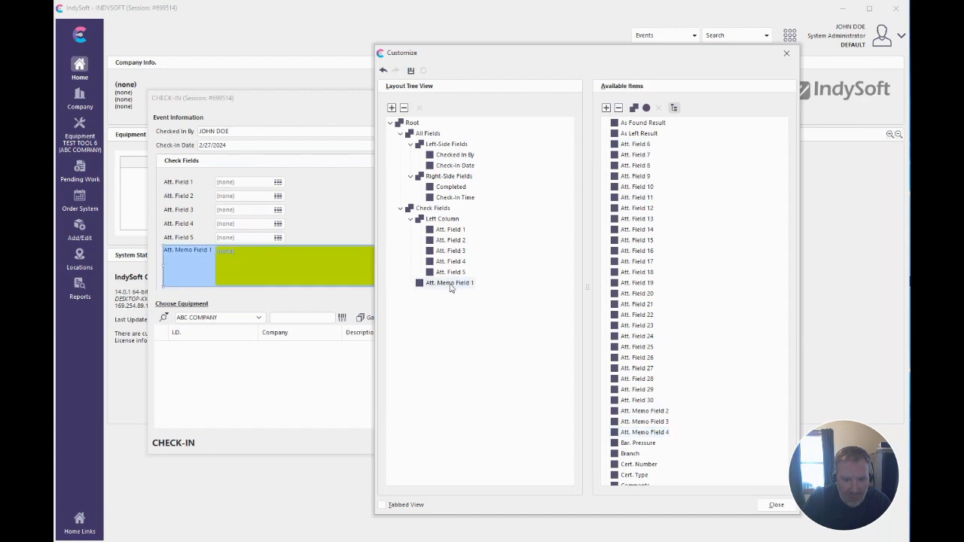
click(763, 508)
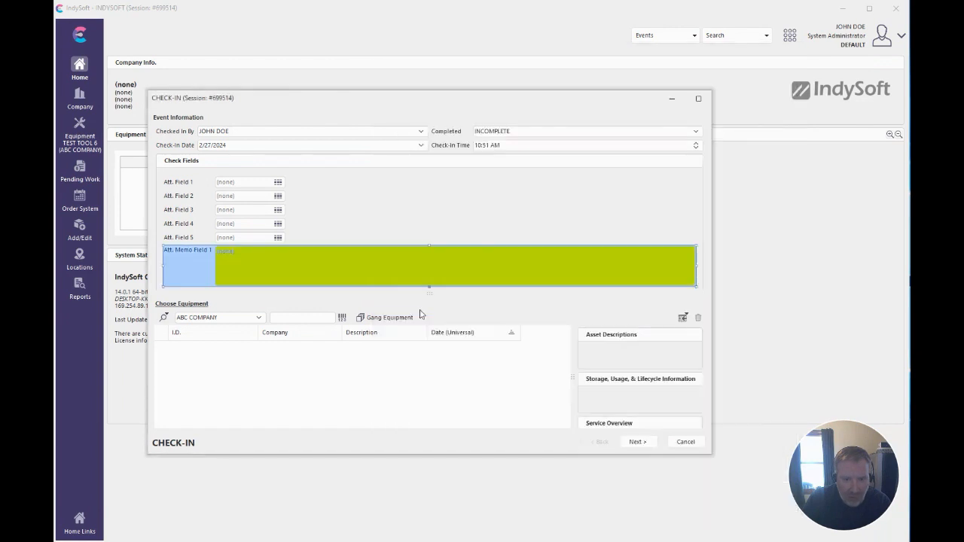
Assign the Check Complete attribute to Att. Field 1
click(242, 184)
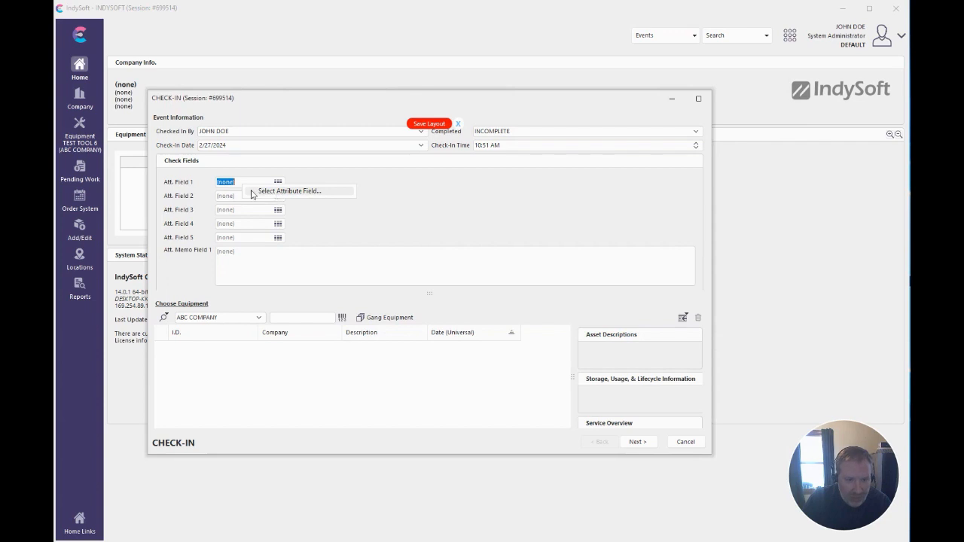
click(267, 191)
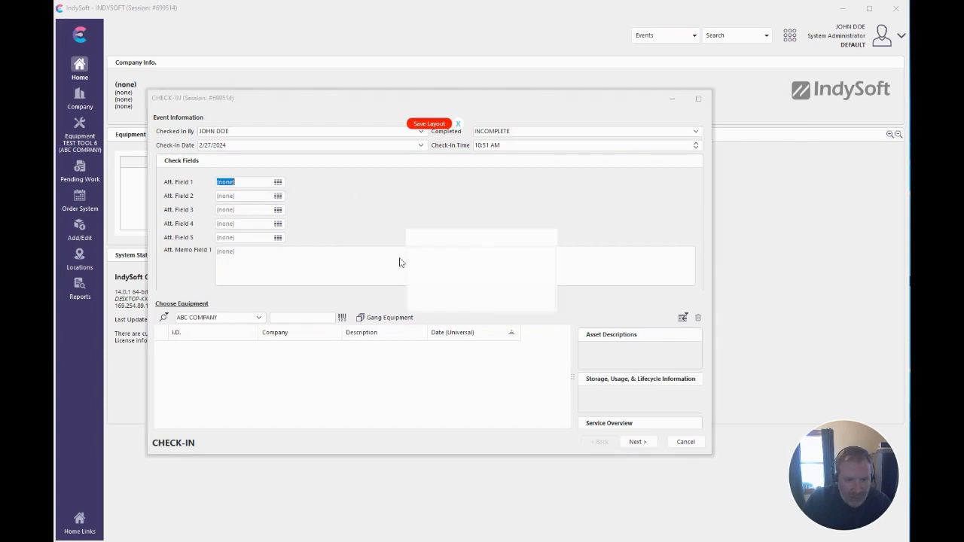
click(452, 277)
click(449, 302)
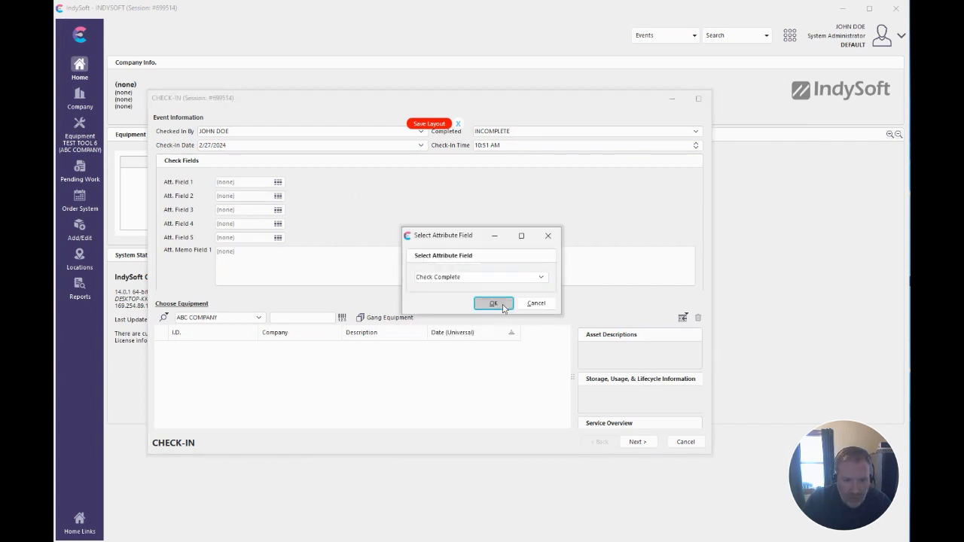
click(500, 303)
Assign the Check Date attribute to Att. Field 2
right_click(261, 195)
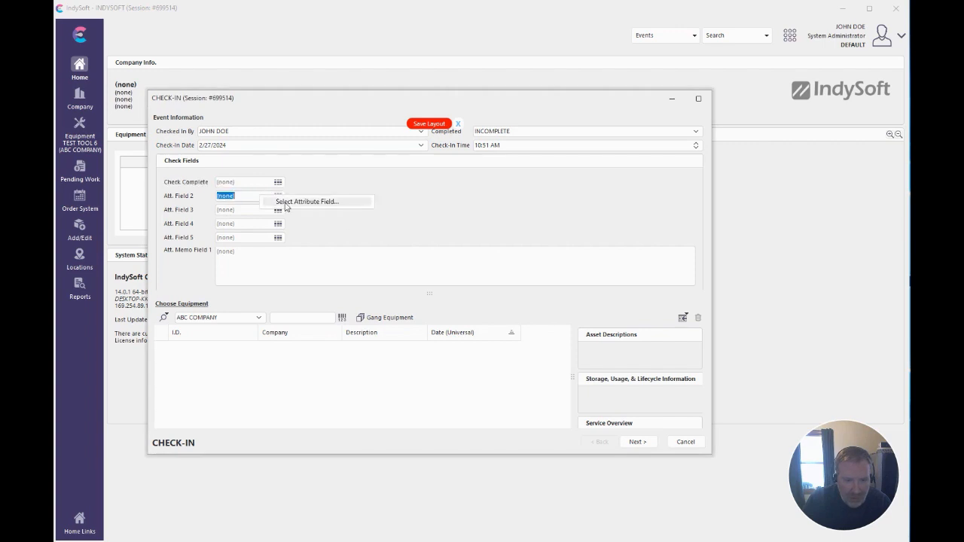
click(271, 197)
click(452, 278)
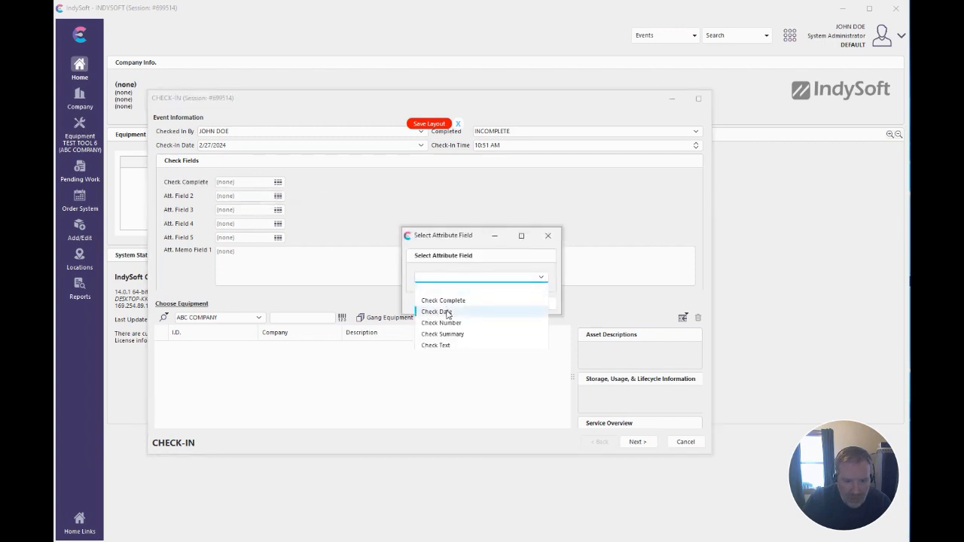
click(440, 311)
click(498, 303)
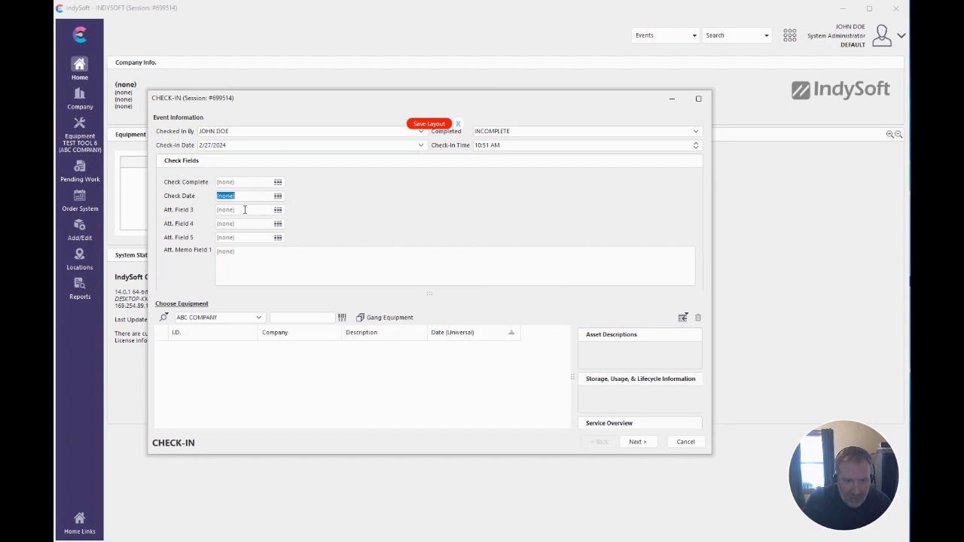
Assign the Check Number attribute to Att. Field 3
right_click(245, 209)
click(279, 217)
click(470, 277)
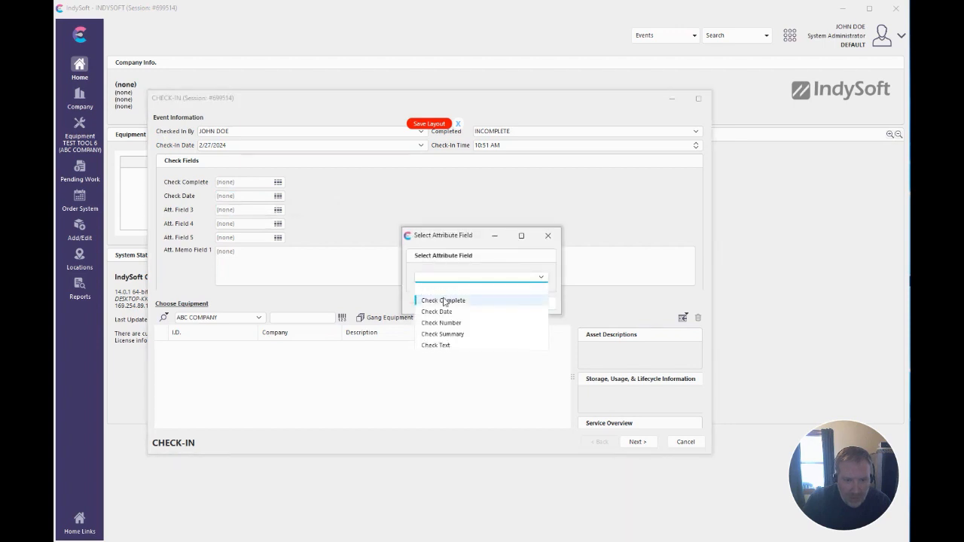
click(440, 323)
click(549, 302)
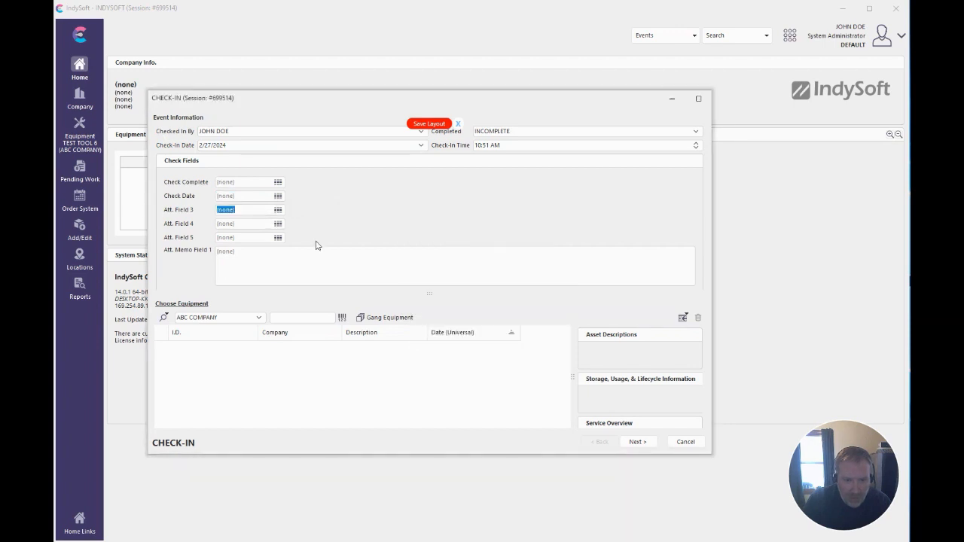
Assign the Check Summary attribute to Att. Field 4
right_click(233, 223)
click(279, 231)
click(471, 277)
click(452, 333)
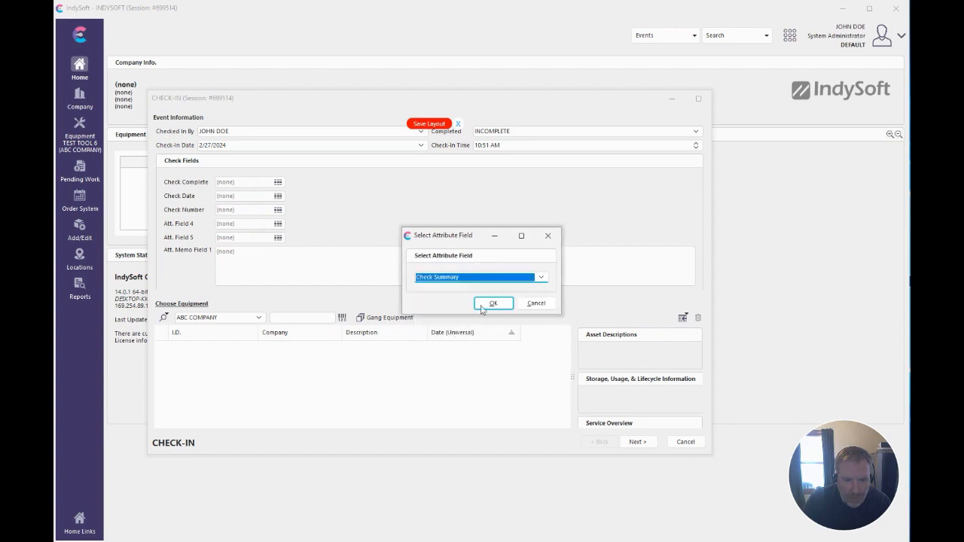
click(483, 305)
Assign the Check Text attribute to Att. Field 5
right_click(271, 236)
click(309, 242)
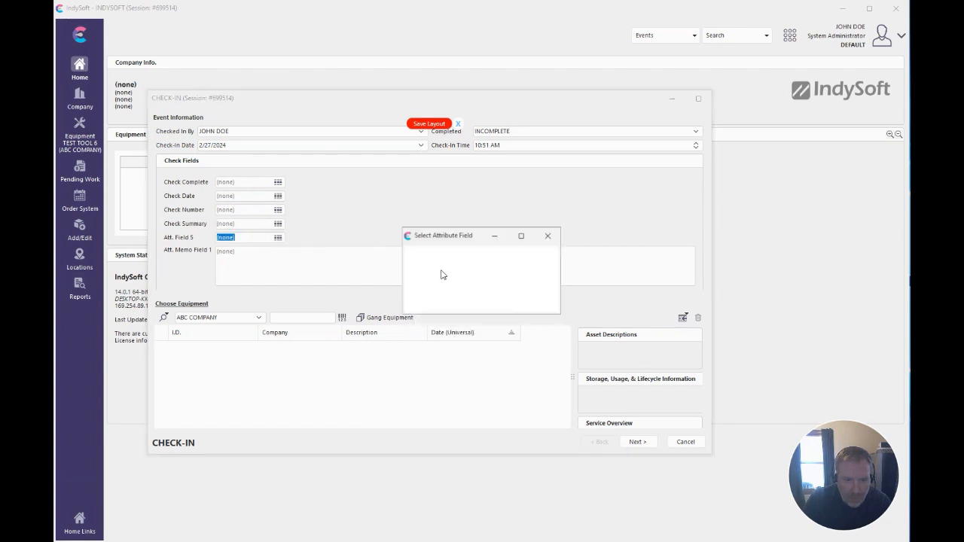
click(449, 278)
click(458, 339)
click(491, 305)
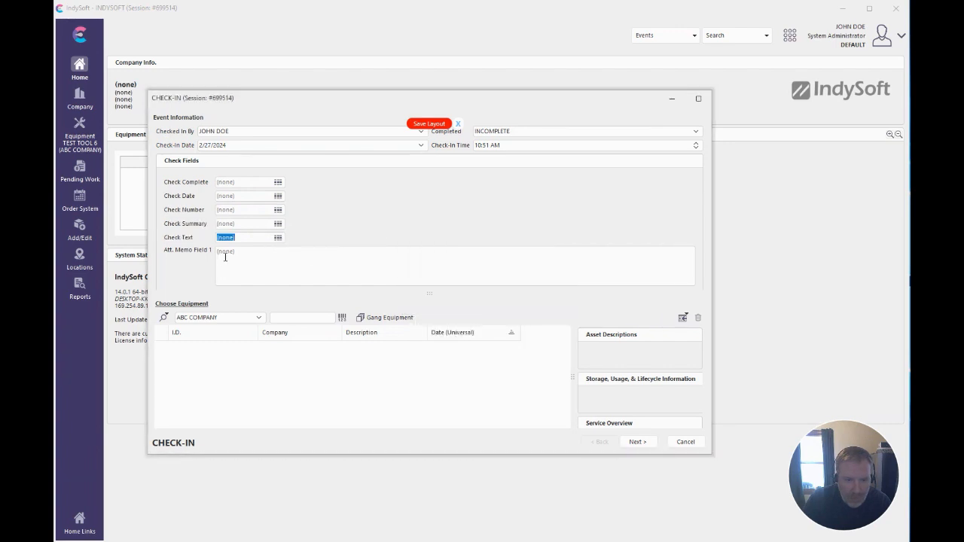
Assign the Check Note attribute to Att. Memo Field 1
right_click(224, 257)
click(253, 265)
click(436, 279)
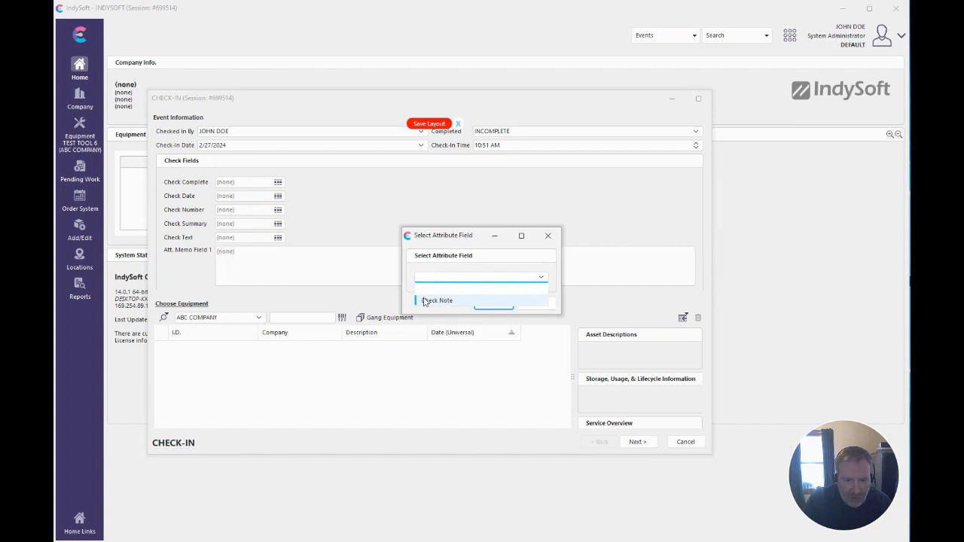
click(439, 300)
click(494, 305)
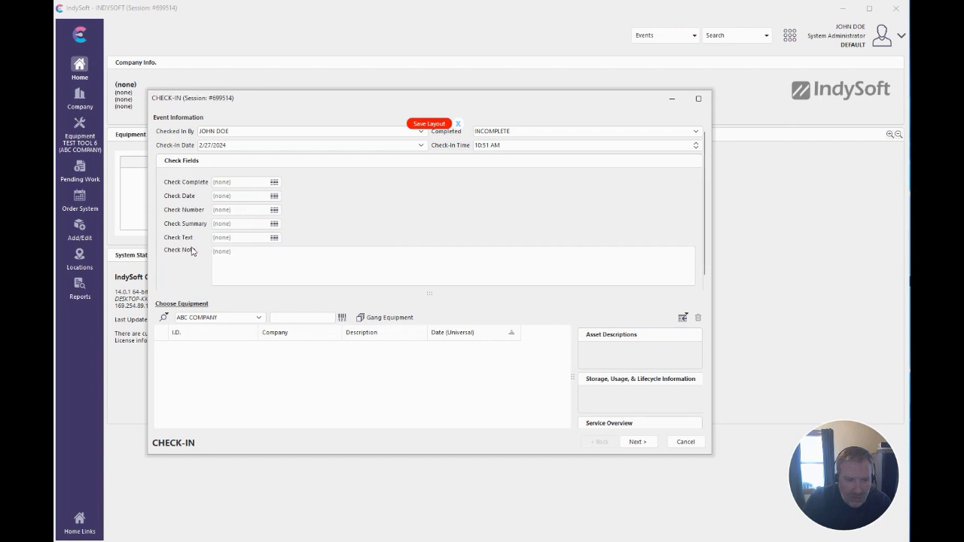
Save the Check-In field layout with the required check-in note "a"
click(429, 124)
text(a)
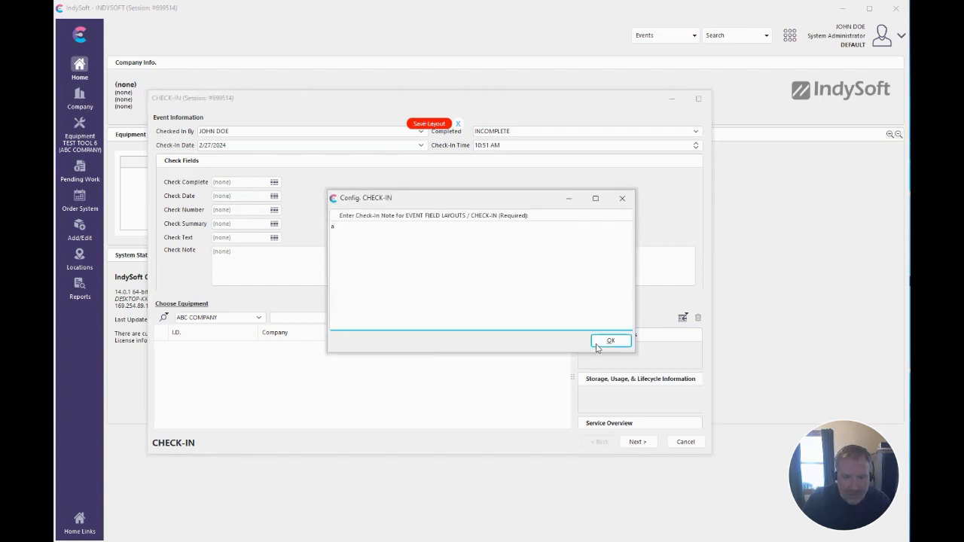
click(611, 341)
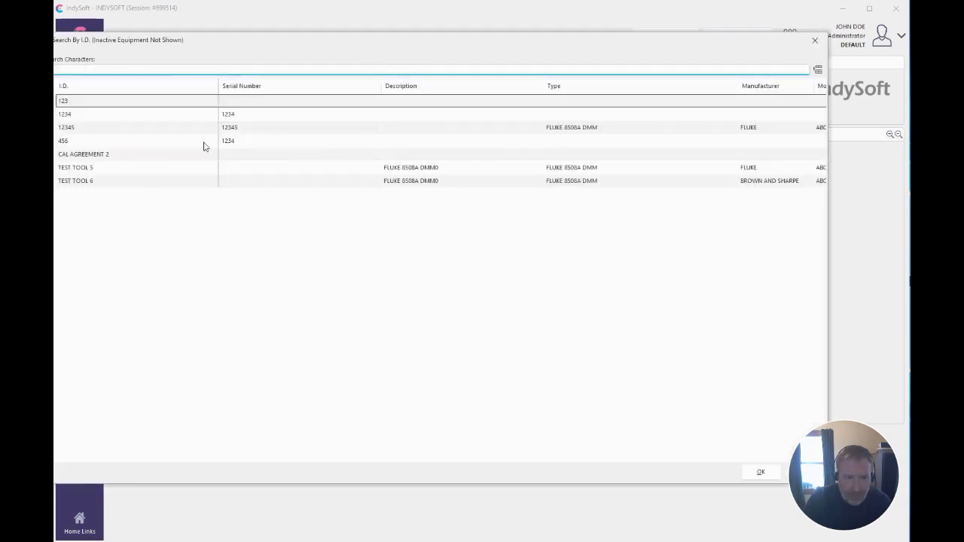
Add TEST TOOL 5 and TEST TOOL 6 from the equipment search to the Check-In event
click(111, 168)
click(111, 182)
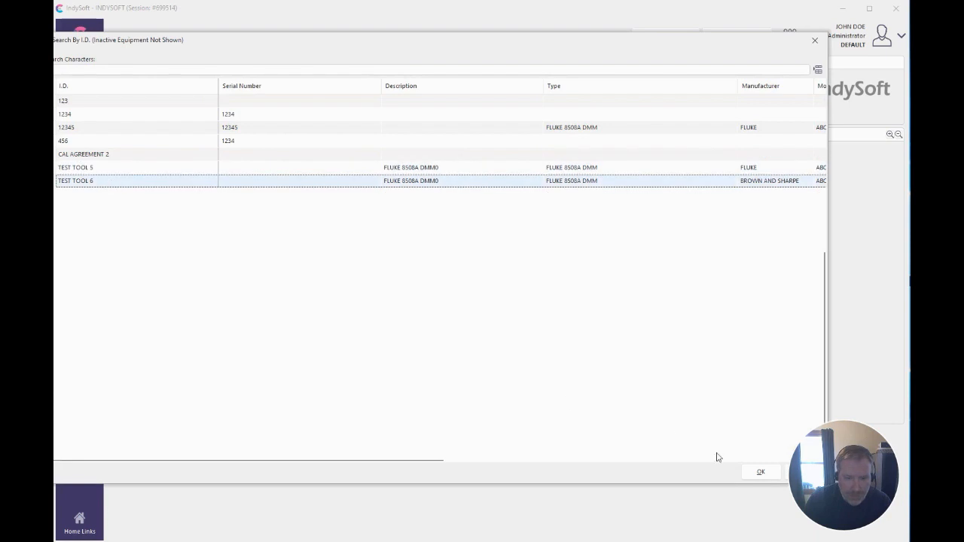
ctrl+click(296, 171)
click(761, 472)
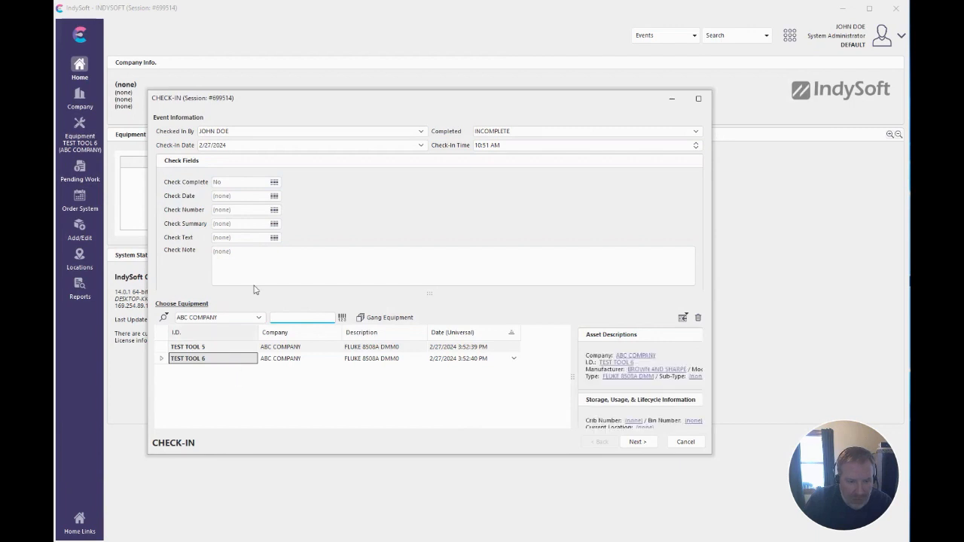
Mark the Check Complete attribute as checked for TEST TOOL 5 only
click(274, 182)
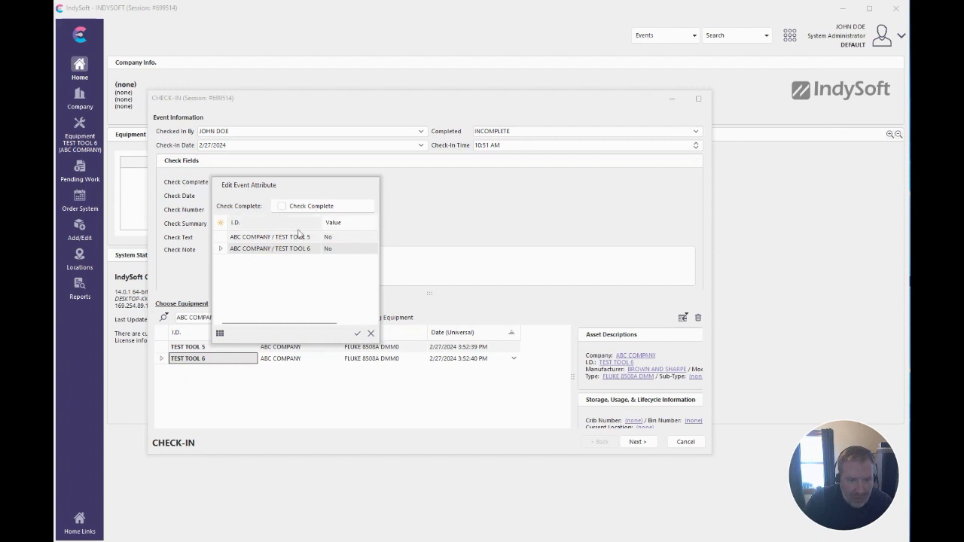
click(299, 249)
click(298, 239)
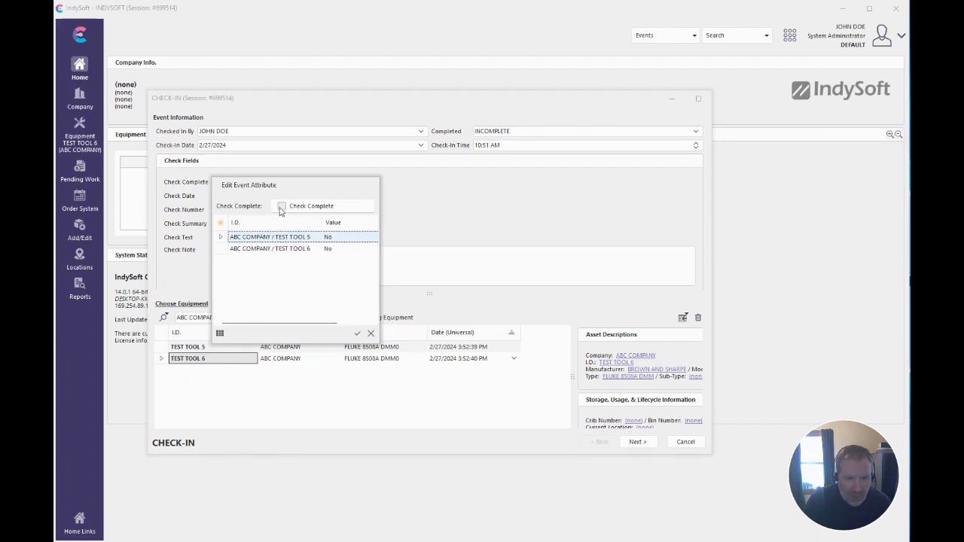
click(282, 208)
click(283, 207)
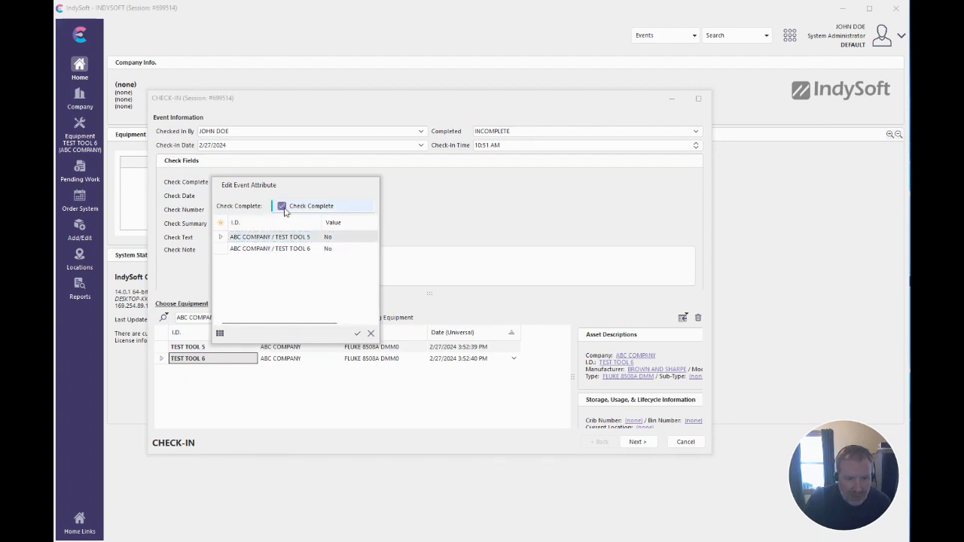
click(357, 333)
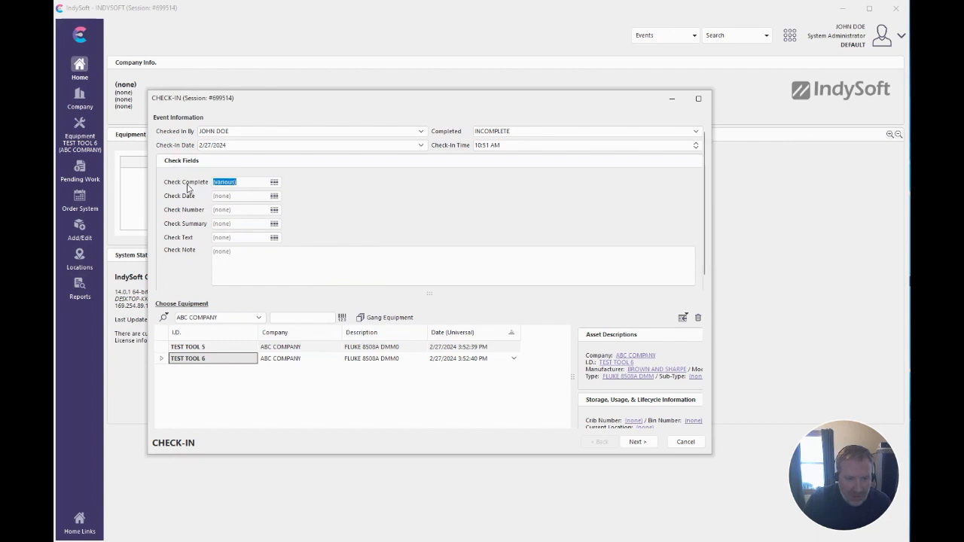
Review the Check Complete value of each selected tool and close the attribute editor without changes
click(275, 183)
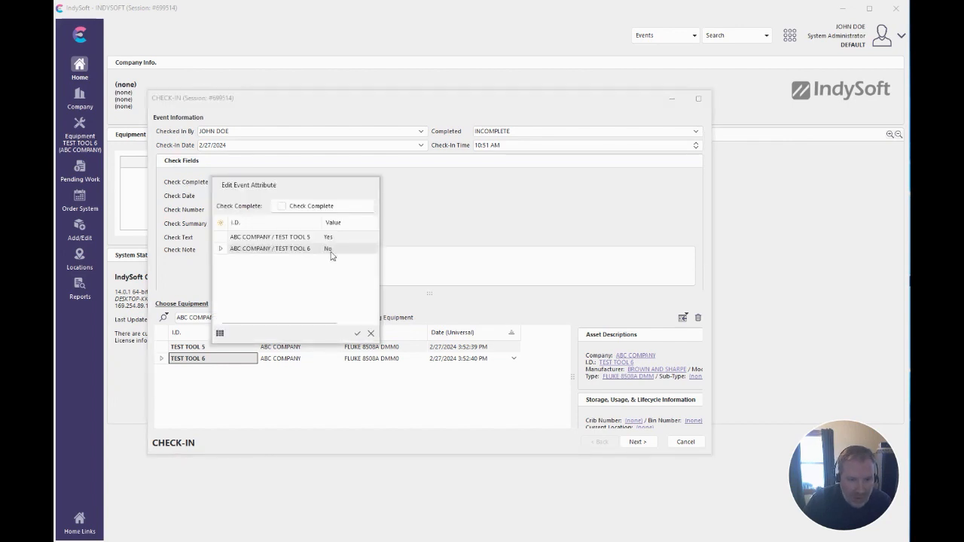
click(329, 250)
click(371, 332)
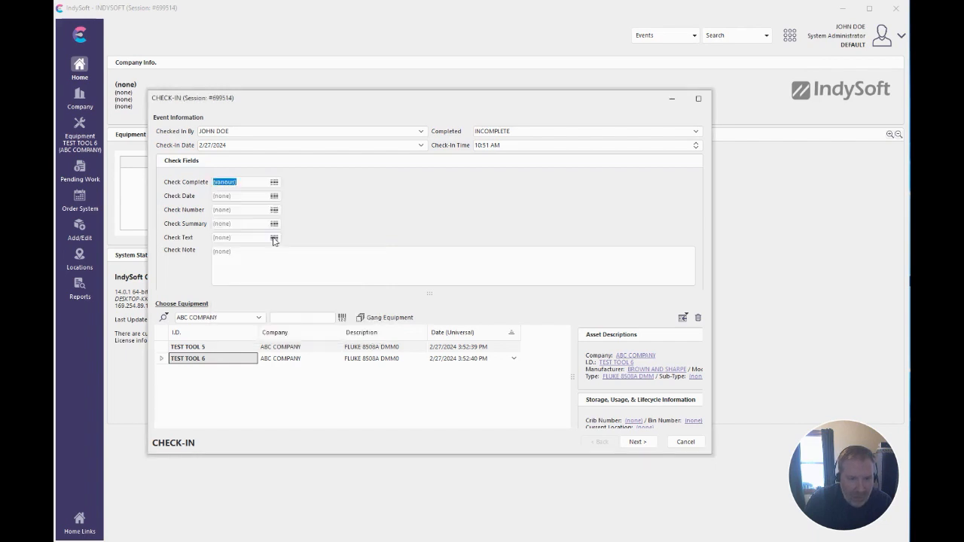
Set the Check Date to 2/21/2024 for both TEST TOOL 5 and TEST TOOL 6, then reopen its editor to review the values
click(274, 197)
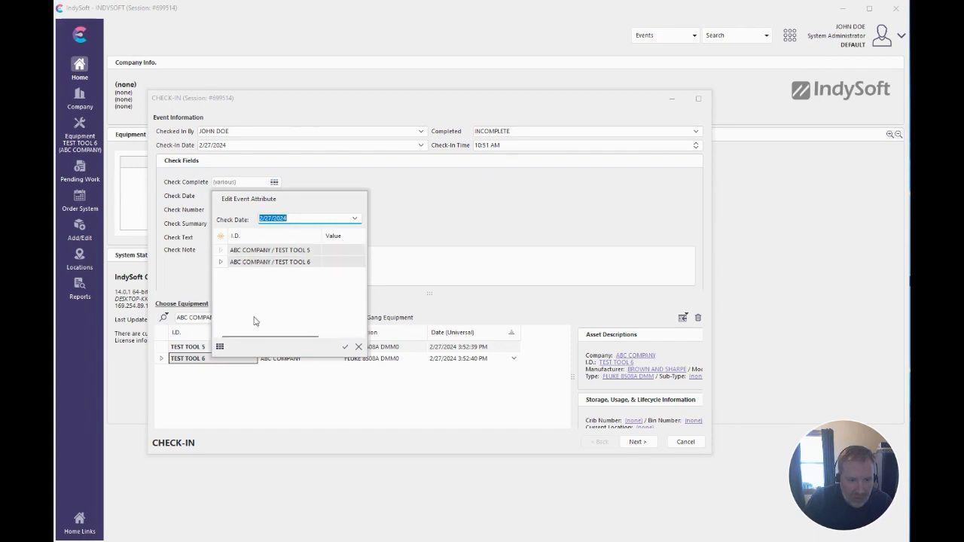
click(355, 218)
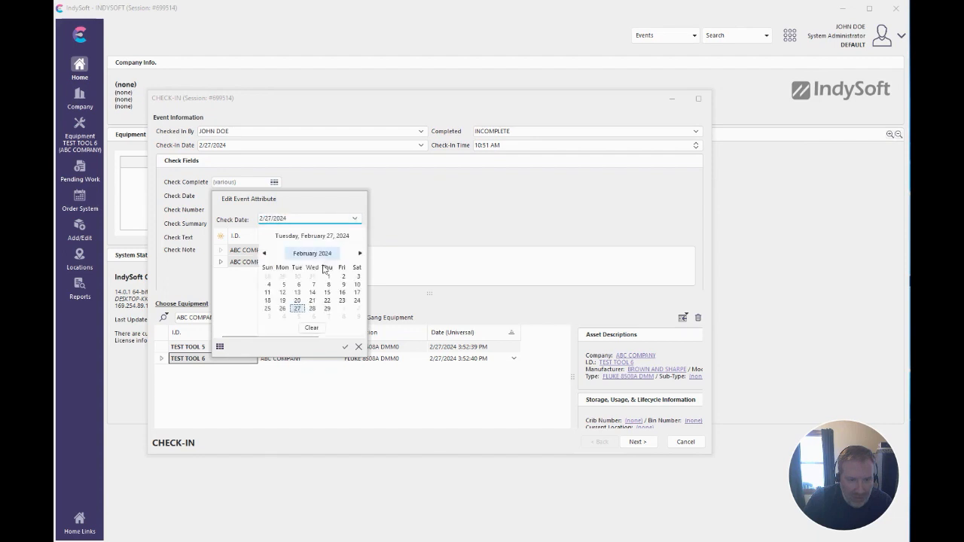
click(312, 300)
click(345, 346)
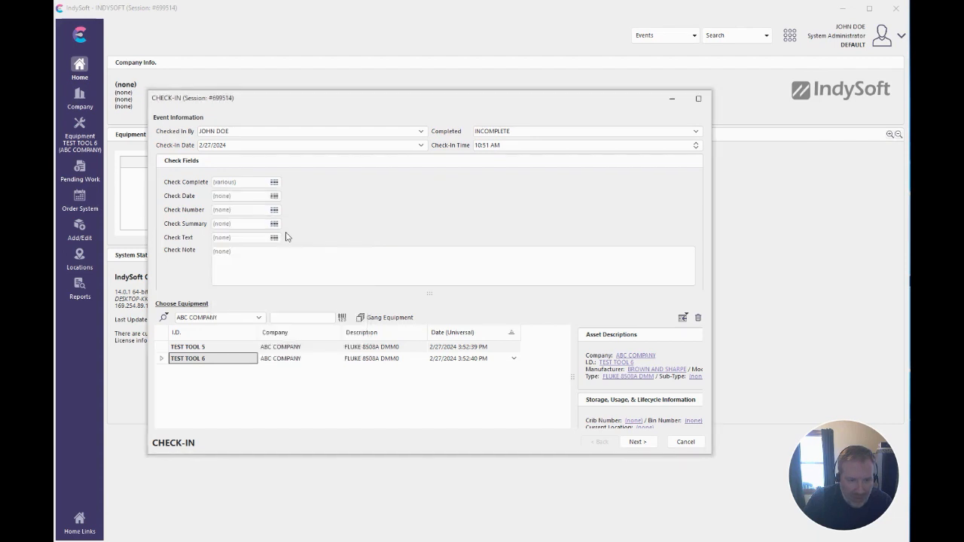
click(274, 196)
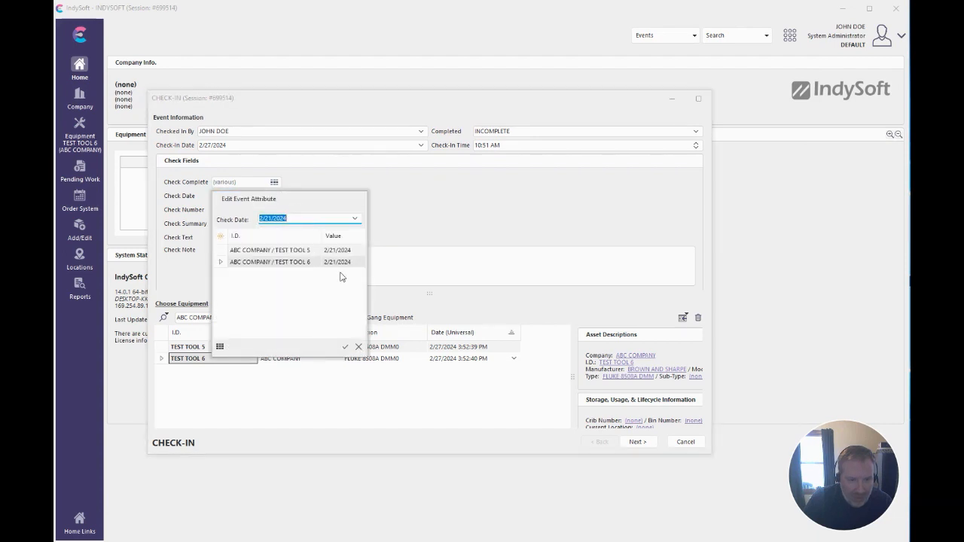
Close the Check Date editor and set the Check Number to 4 for TEST TOOL 5 and 5 for TEST TOOL 6
click(359, 347)
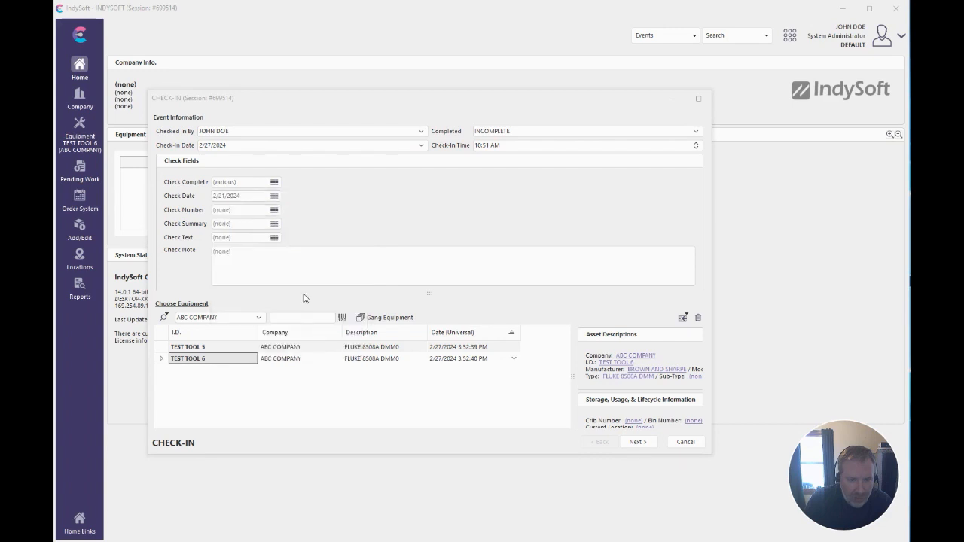
click(275, 211)
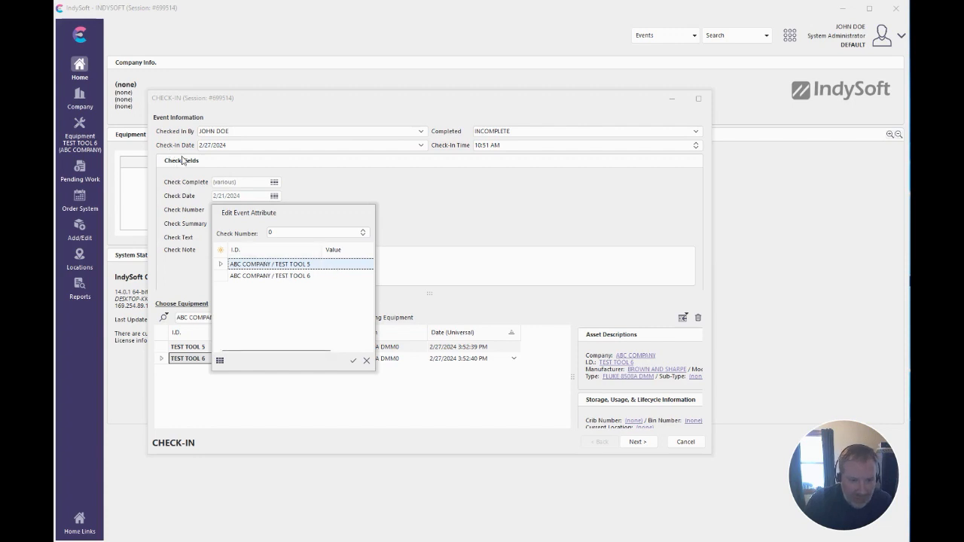
click(310, 232)
text(4)
click(351, 360)
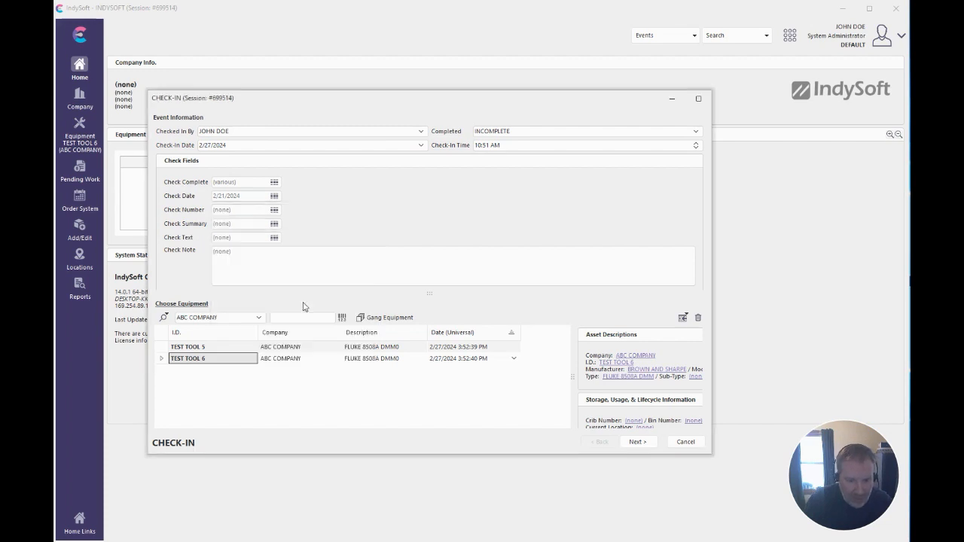
click(274, 209)
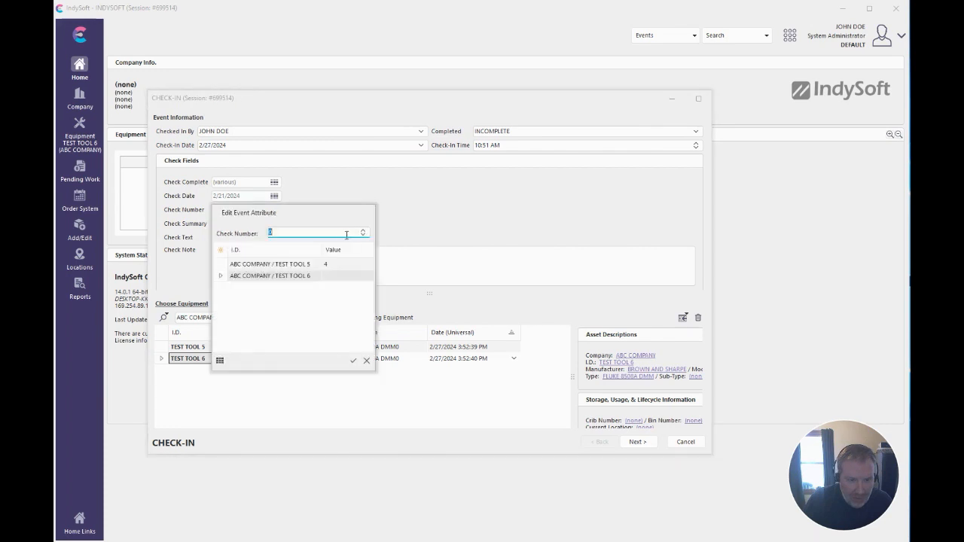
click(339, 277)
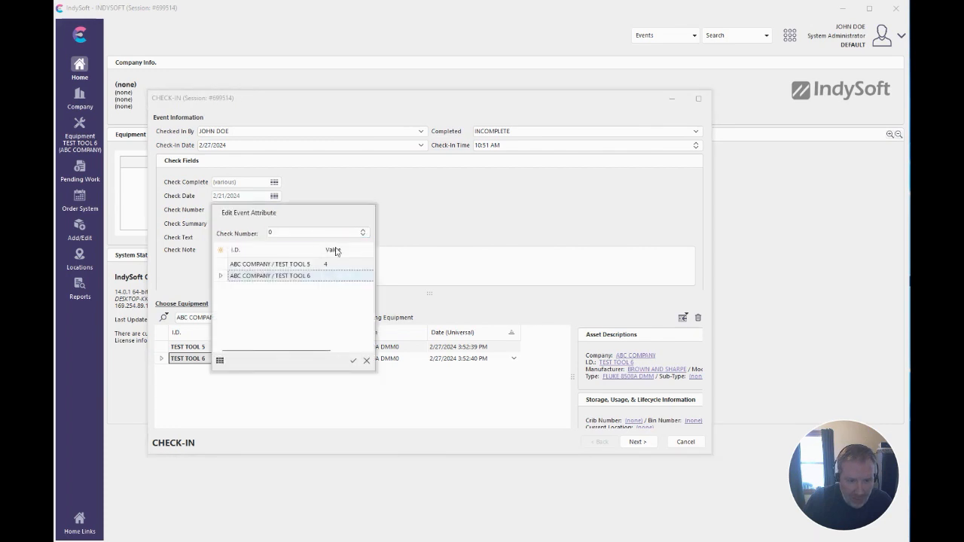
click(352, 360)
Set the Check Summary to Option 2 and the Check Text to "Done" for both TEST TOOL 5 and TEST TOOL 6
click(274, 224)
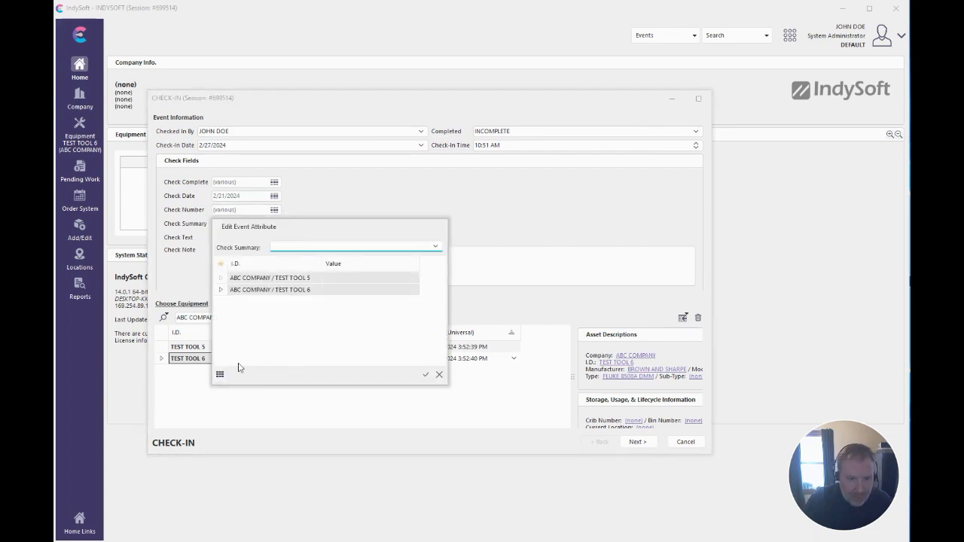
click(436, 245)
click(324, 273)
click(425, 374)
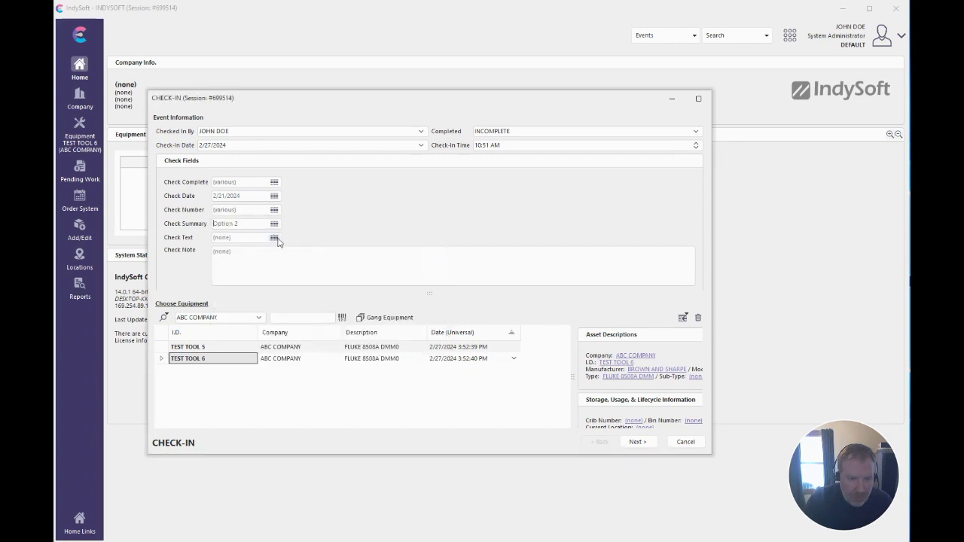
click(274, 237)
text(Done)
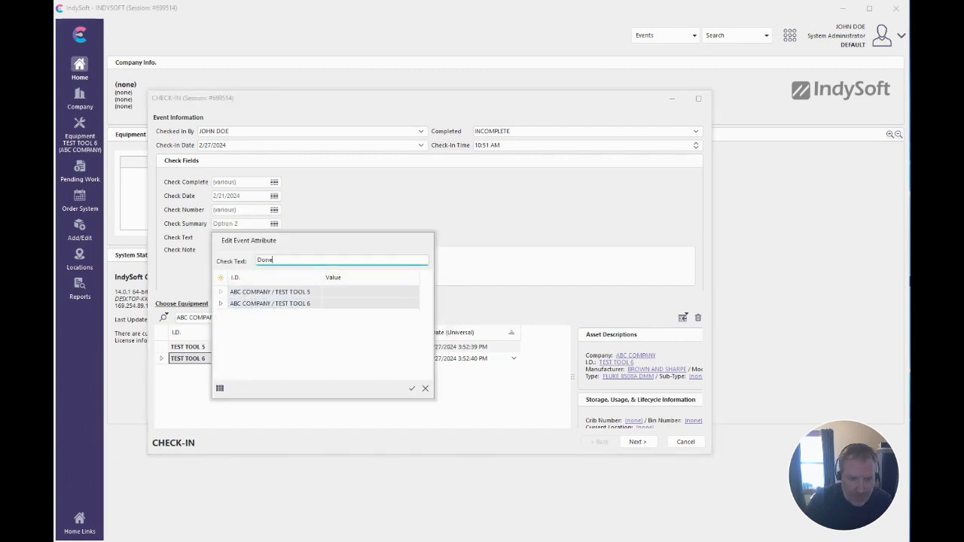
click(413, 391)
Enter "This is just some text" as the Check Note for TEST TOOL 5 only
click(260, 269)
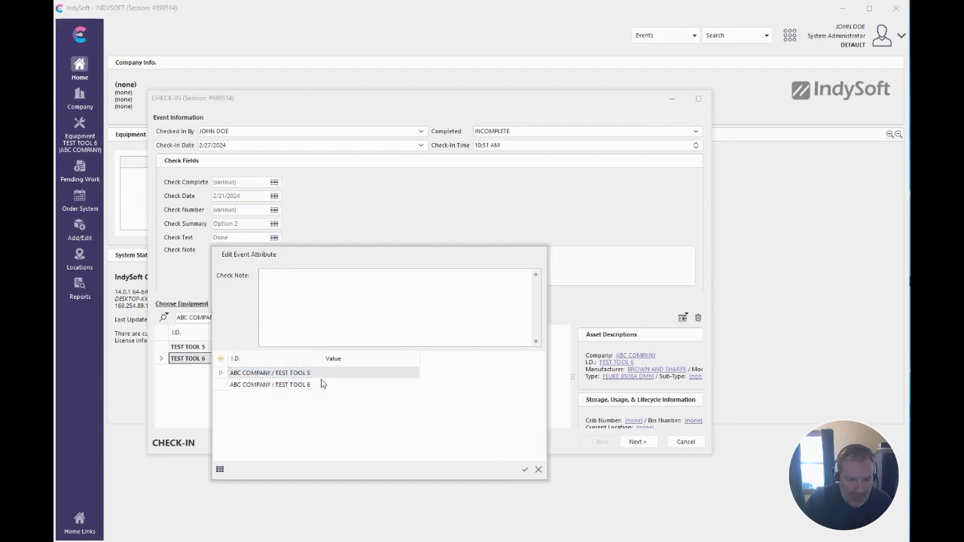
text(This is)
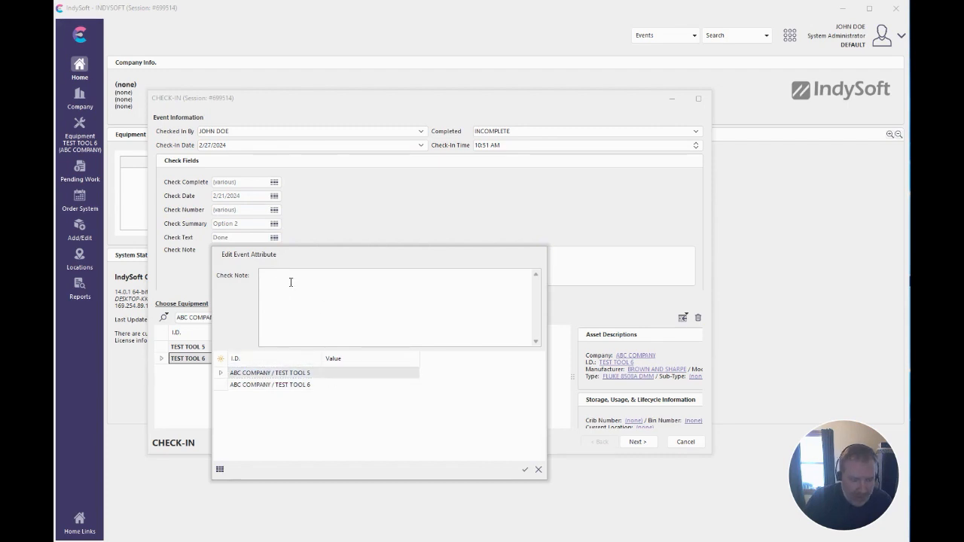
text( just some text)
key(ctrl+a)
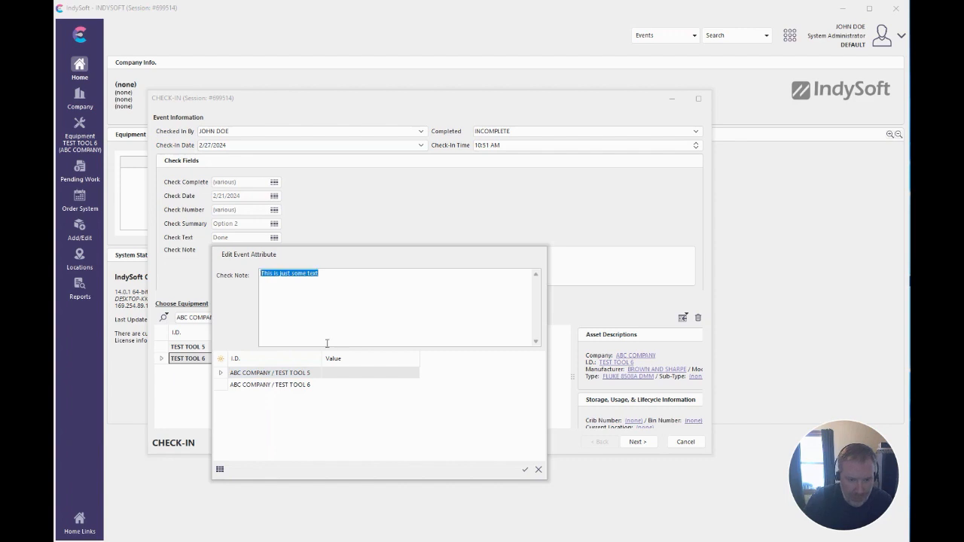
click(525, 470)
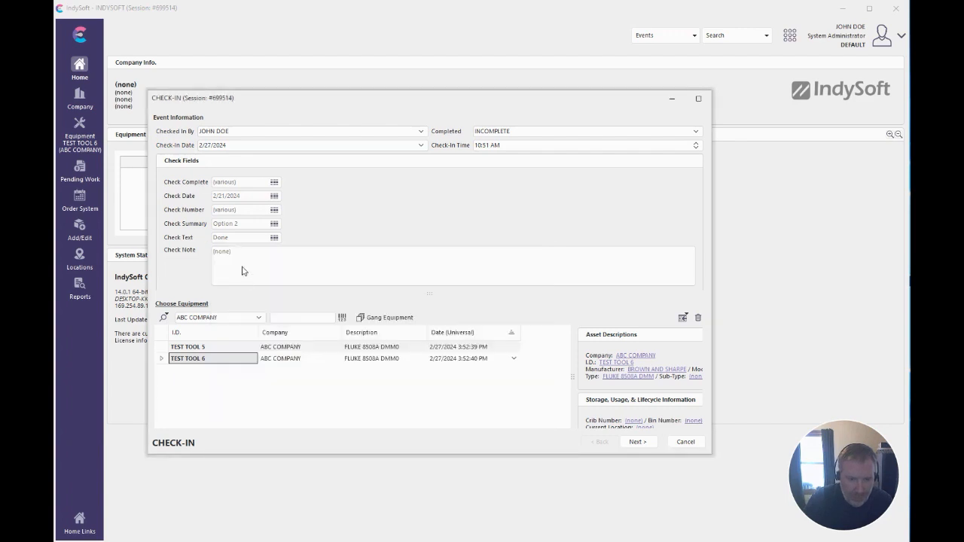
Enter "More text" as the Check Note for TEST TOOL 6 only
click(223, 348)
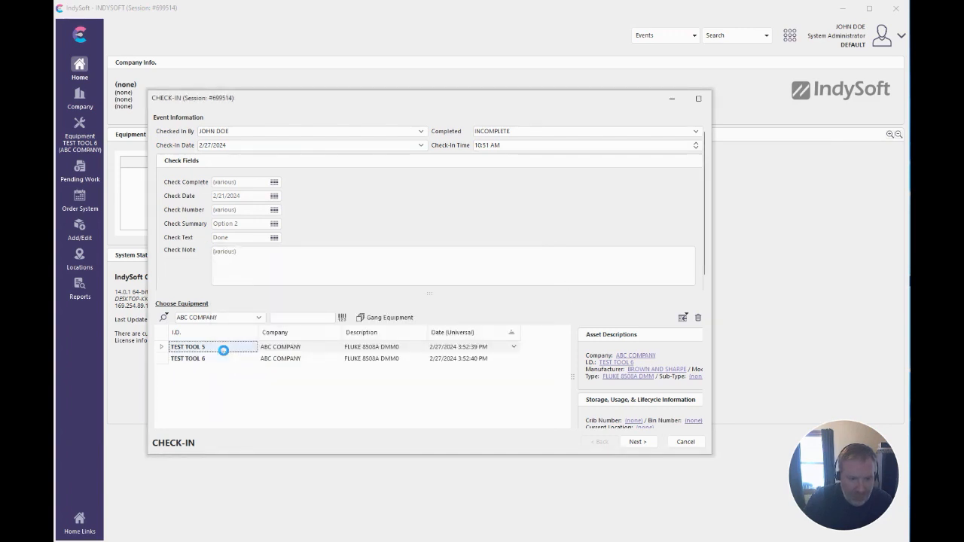
click(205, 359)
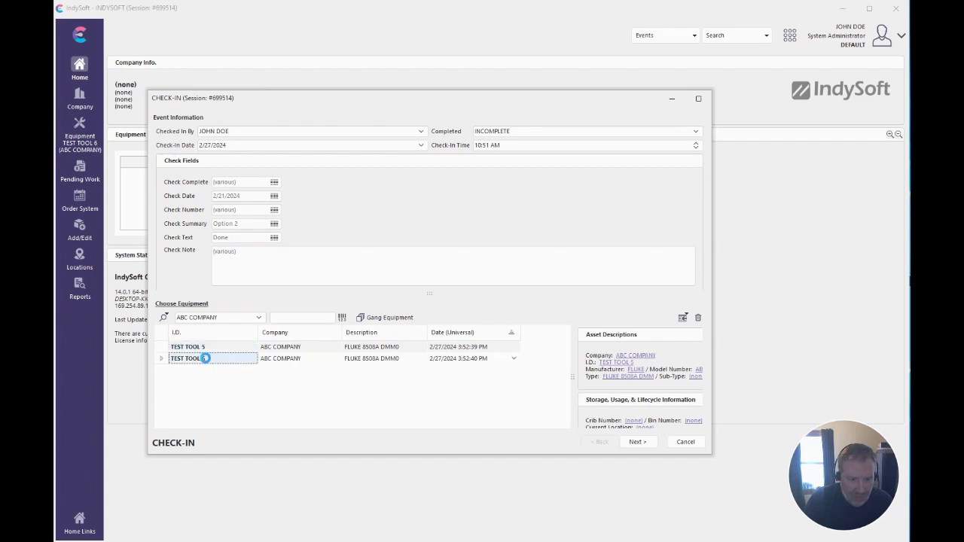
click(261, 263)
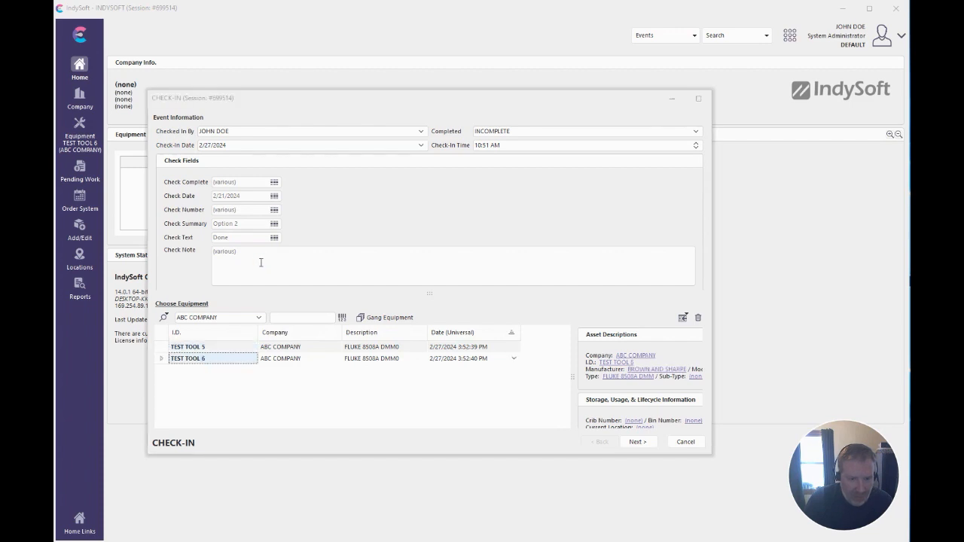
click(307, 297)
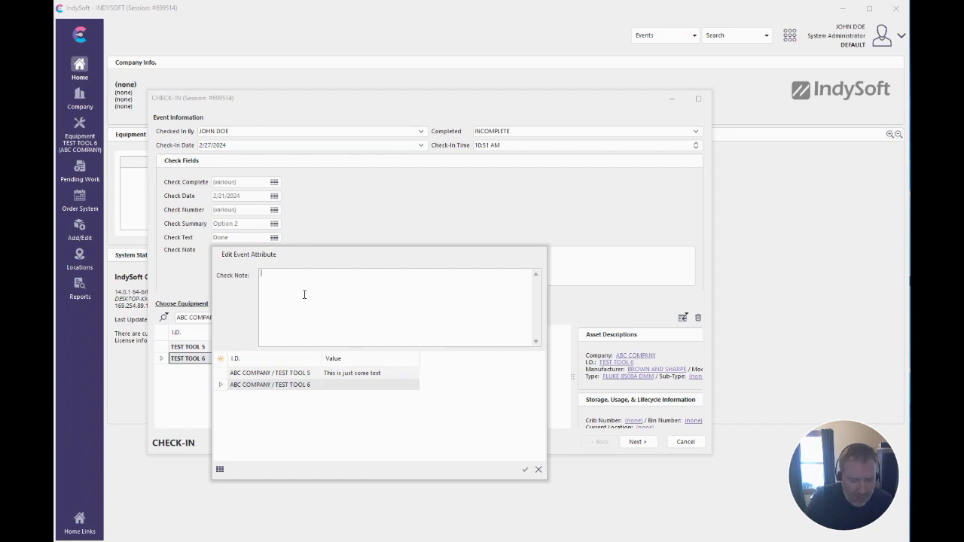
click(526, 470)
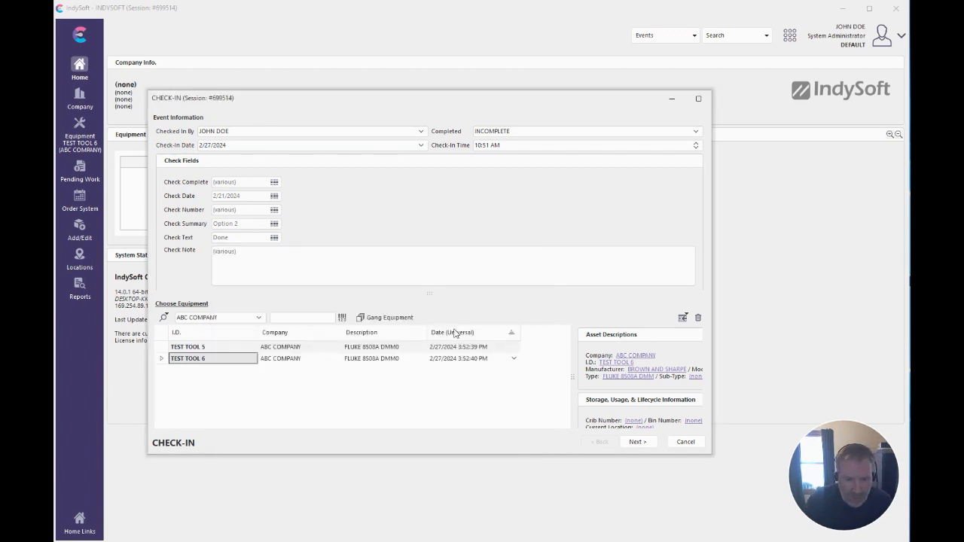
Advance the Check-In event to its Event Attributes page and adjust the Attribute and Value column widths to read the entries
click(637, 442)
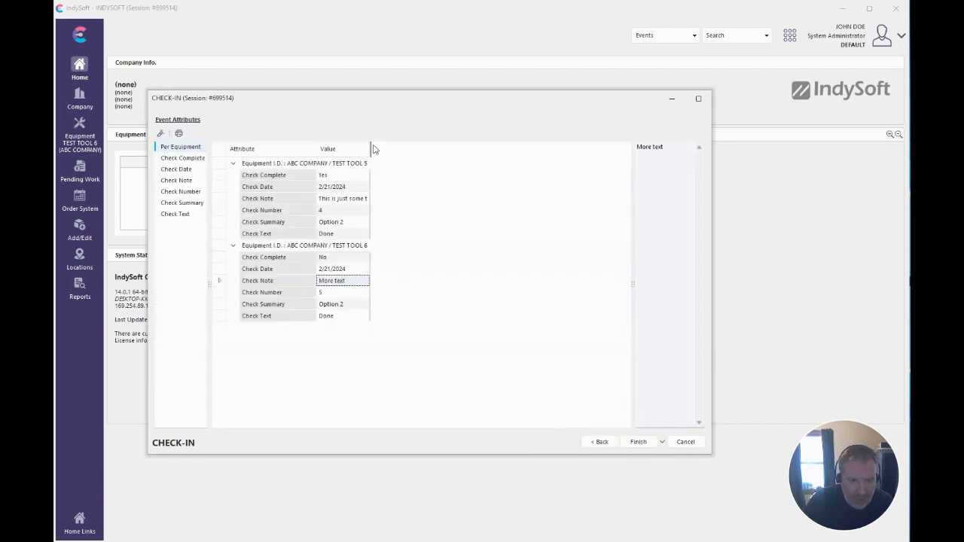
drag(370, 148, 444, 159)
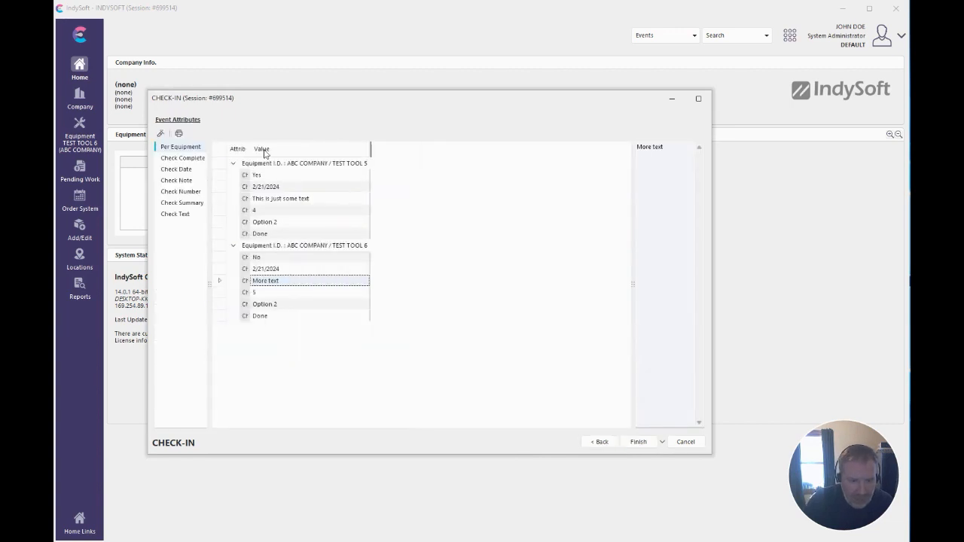
drag(251, 149, 311, 149)
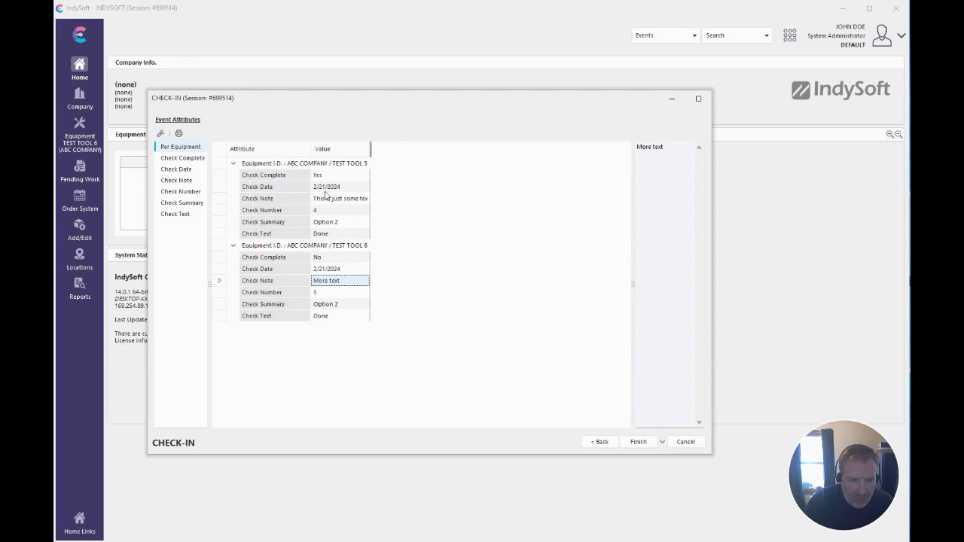